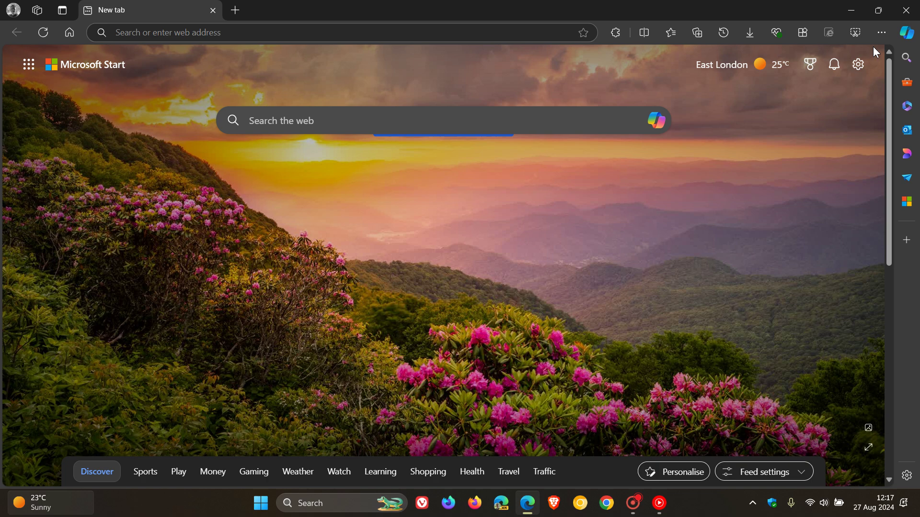
Switch Edge's overall appearance to Light from the profile settings, then return to the start page.
click(13, 8)
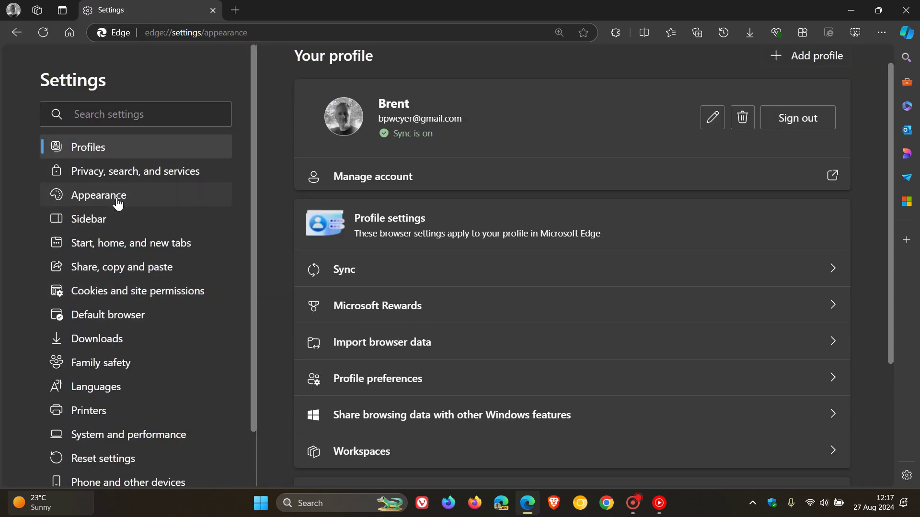
click(447, 174)
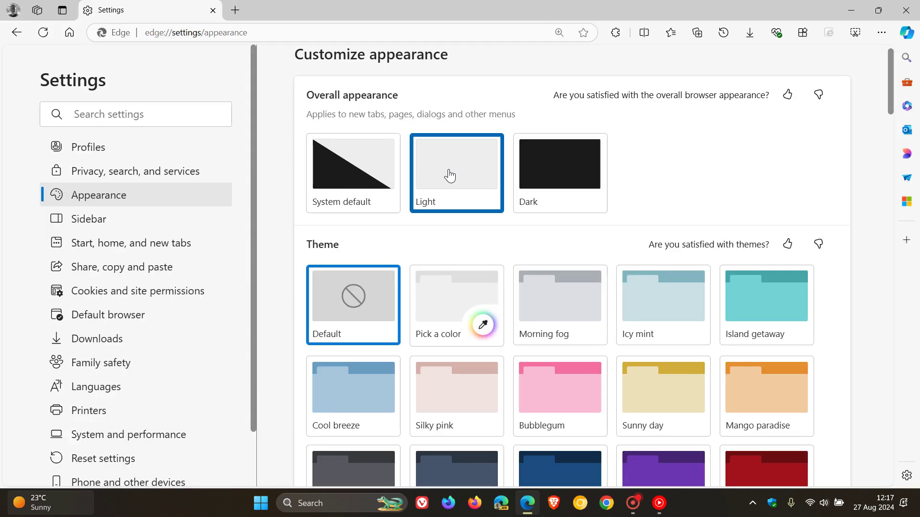
click(69, 34)
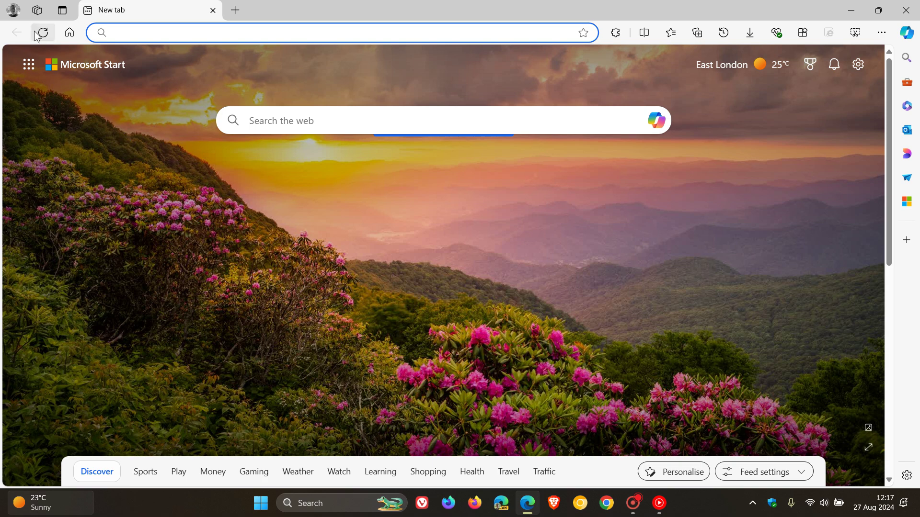
Reopen the profile settings and go to the Appearance section.
click(12, 9)
click(180, 40)
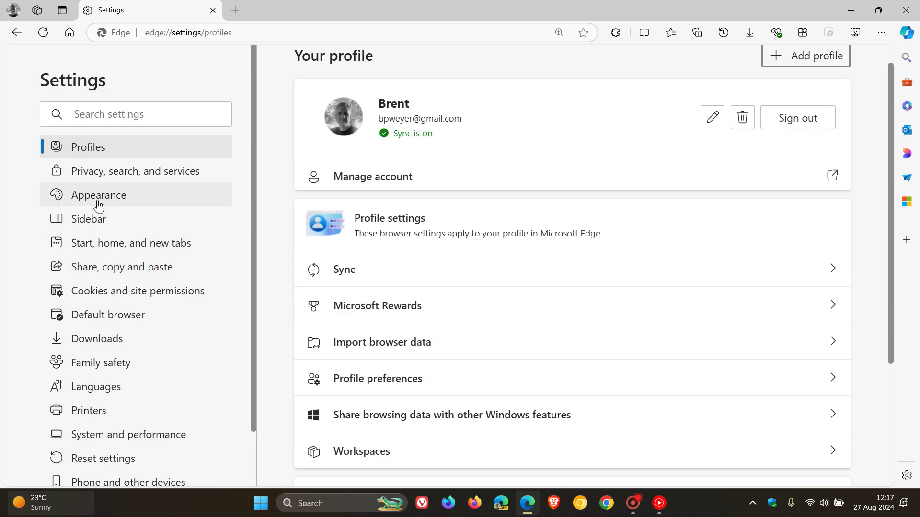
click(98, 199)
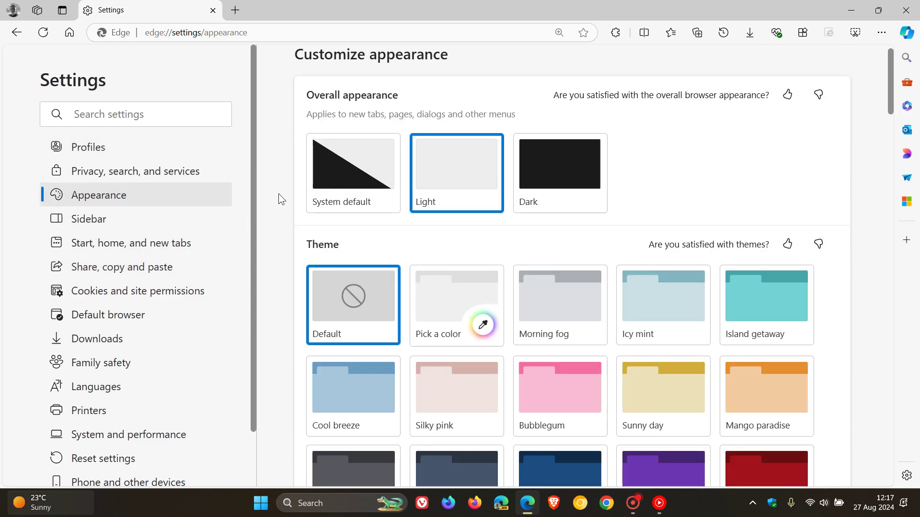
Set the overall appearance to System default.
click(338, 168)
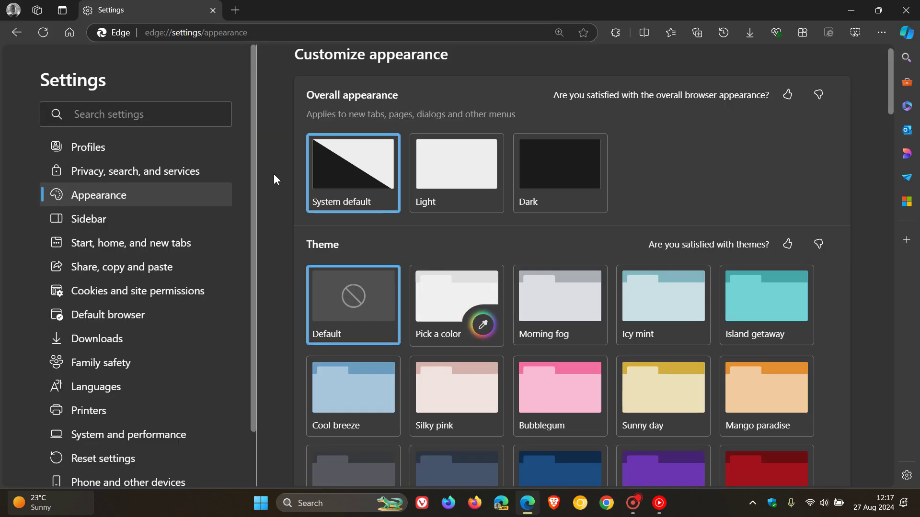
scroll(274, 175, down, 5)
scroll(276, 179, down, 2)
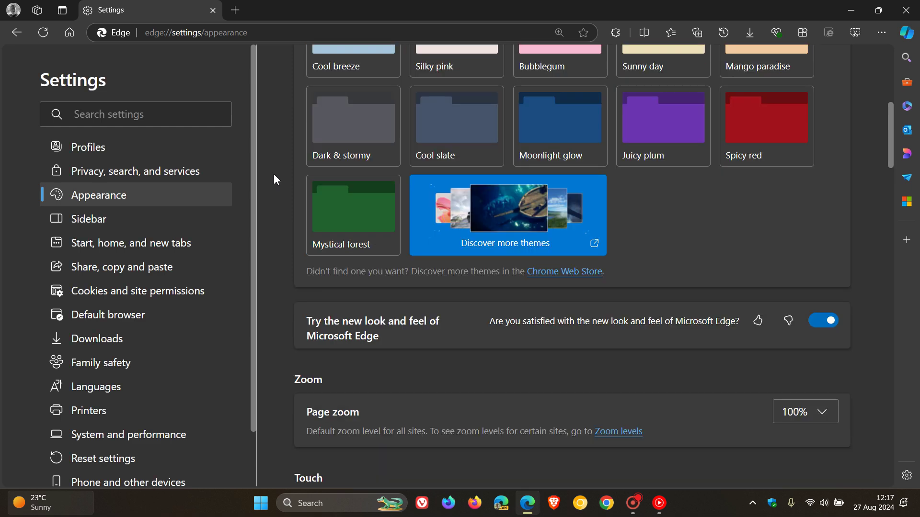
scroll(276, 180, down, 1)
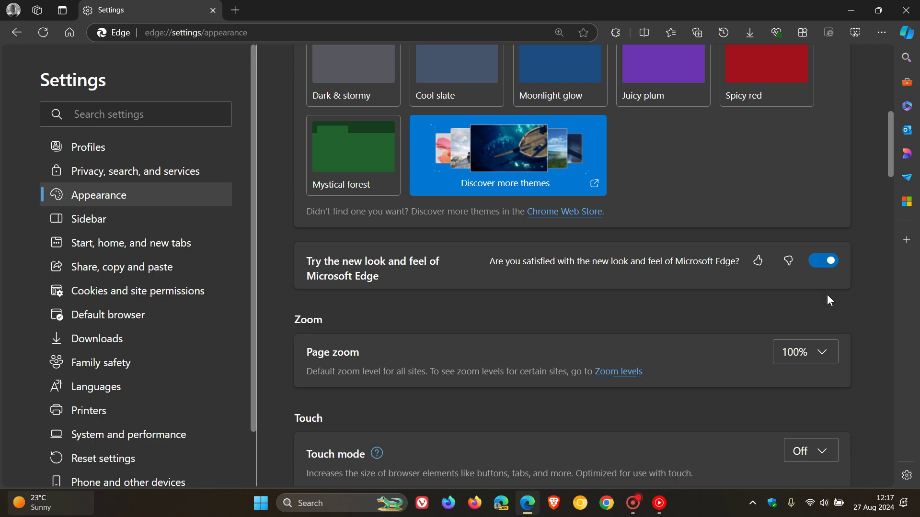
Switch off 'Try the new look and feel' and restart Edge.
click(822, 268)
click(809, 309)
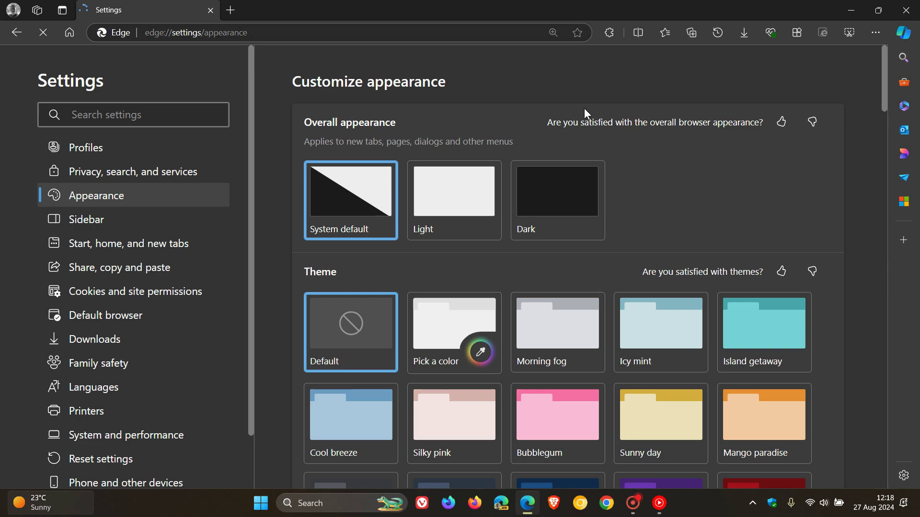
scroll(815, 174, down, 8)
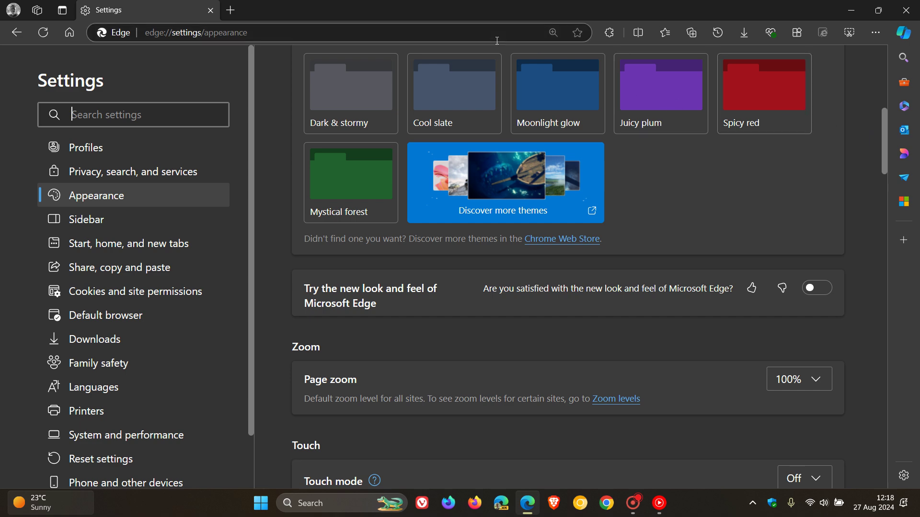
Open the edge://flags Experiments page in a new tab.
click(232, 10)
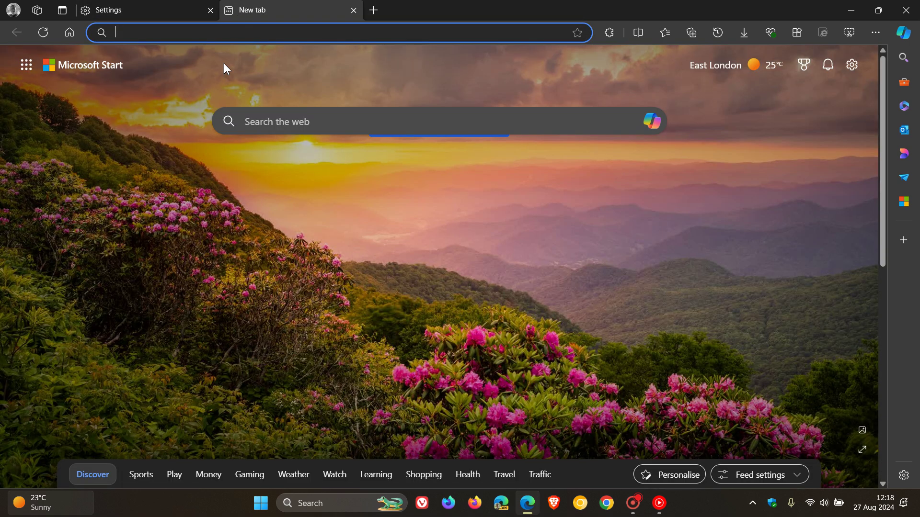
text(ef)
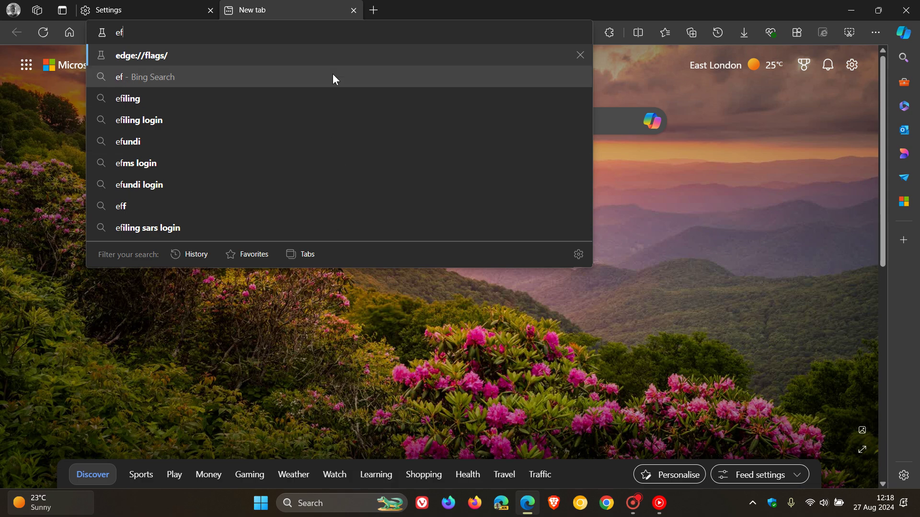
click(332, 57)
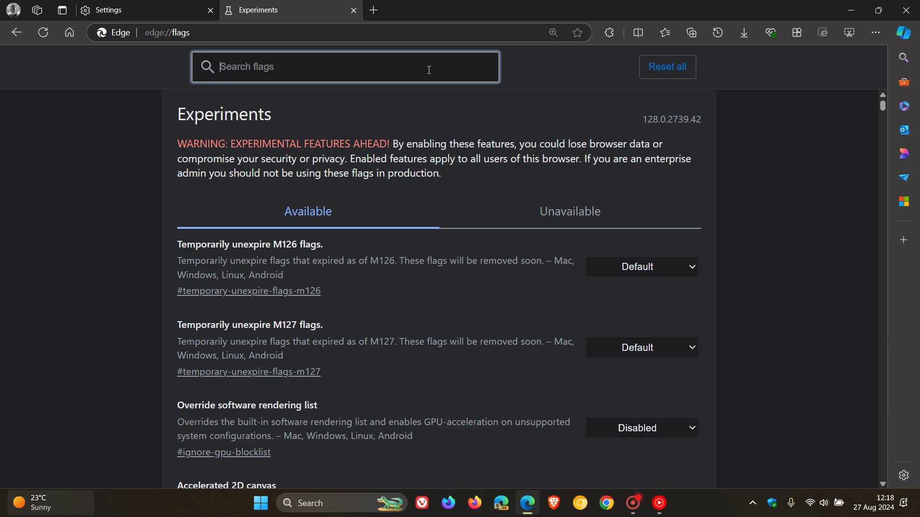
Search the flags for 'rounded' and review the Rounded tabs discontinuation note.
text(ro)
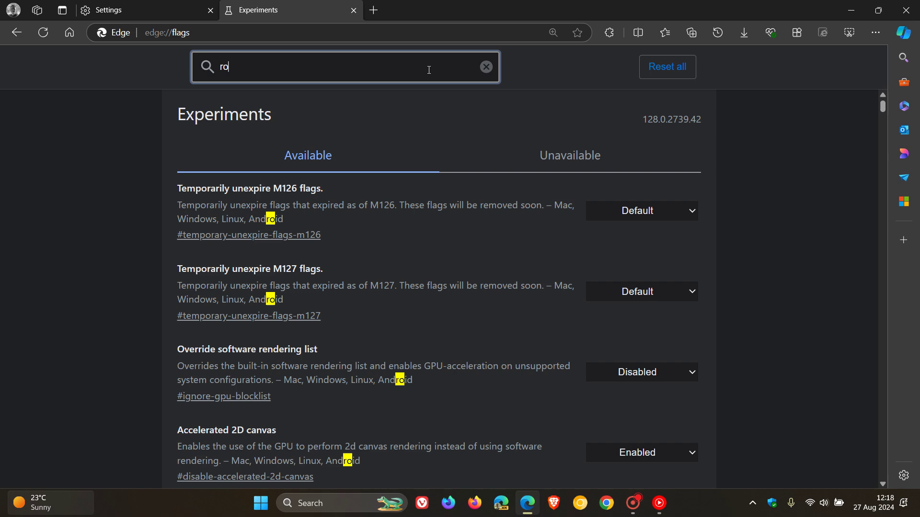
text(unded)
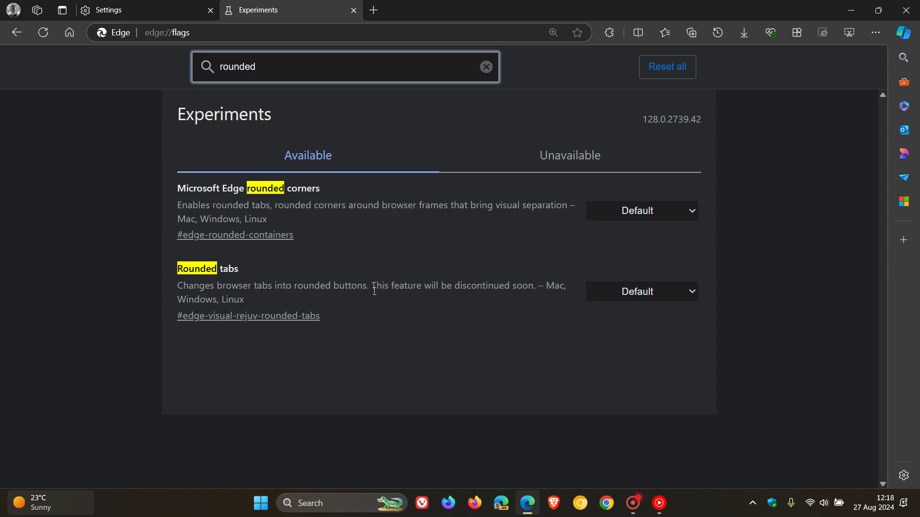
drag(372, 285, 533, 288)
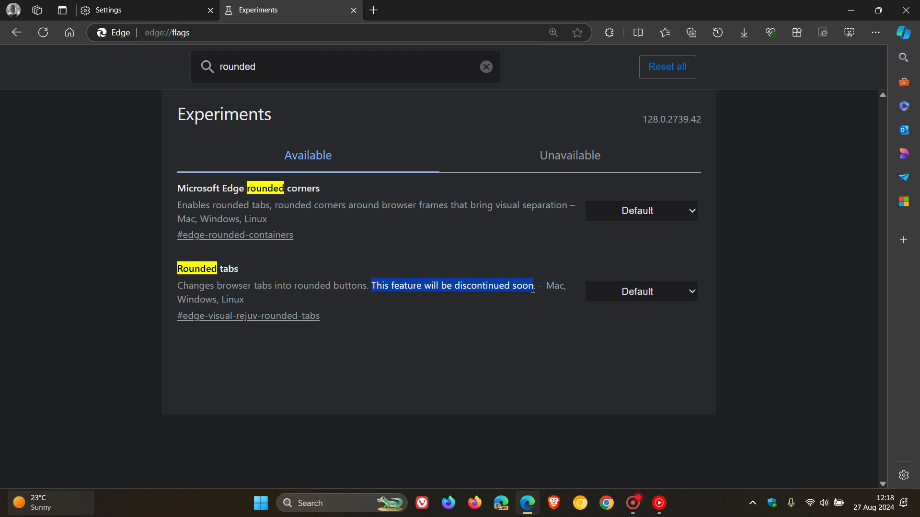
click(506, 335)
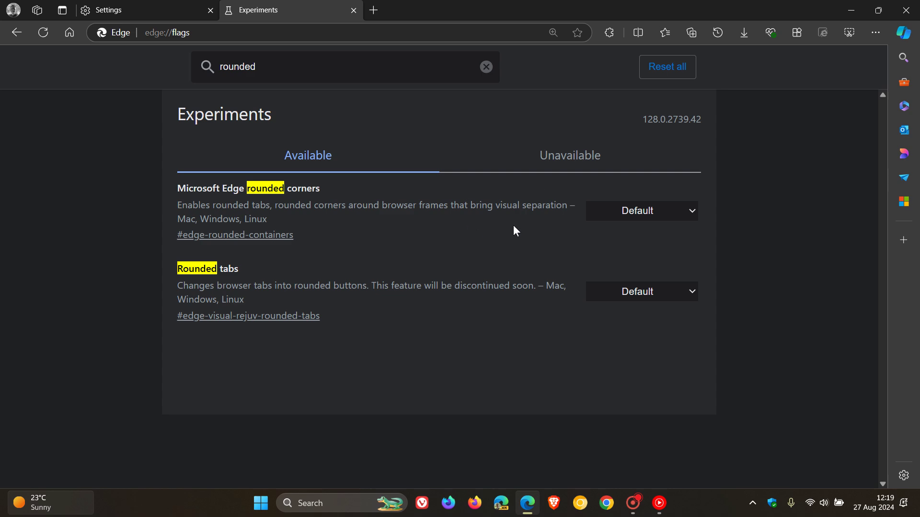
Set the 'Microsoft Edge rounded corners' flag to Disabled and restart Edge.
click(635, 213)
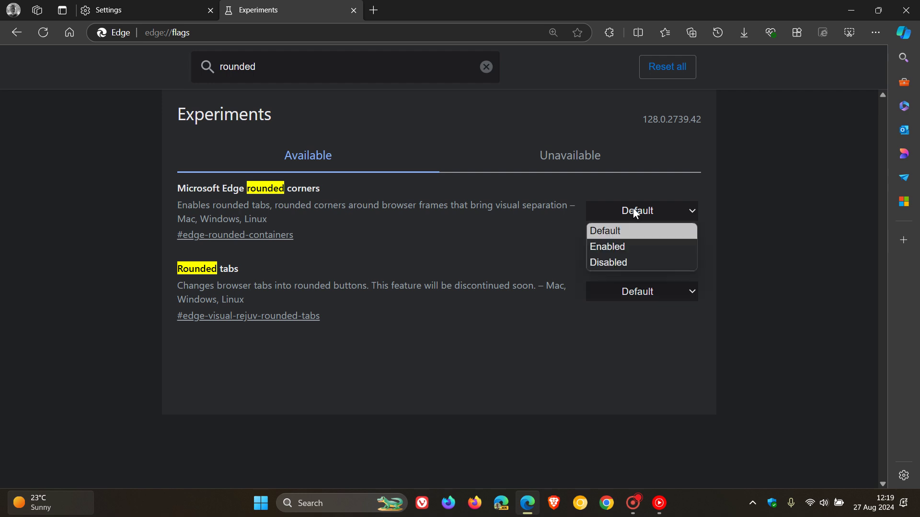
click(618, 263)
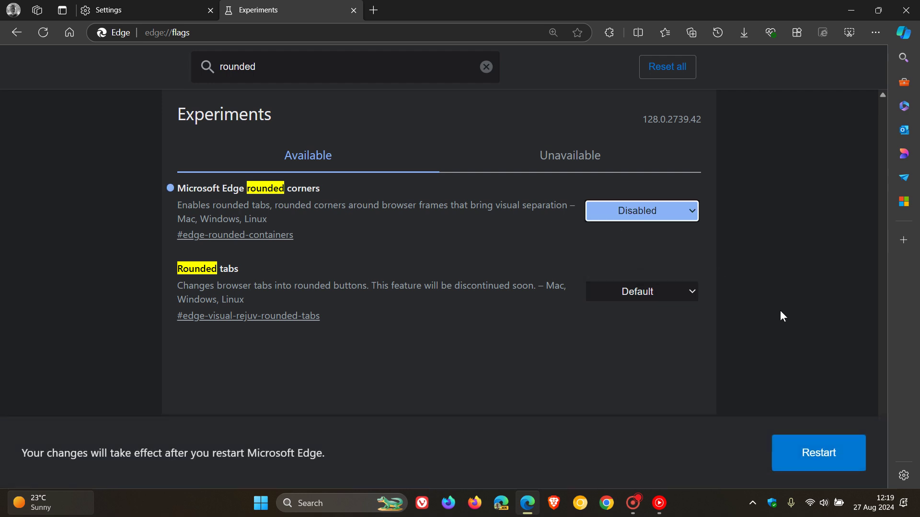
click(811, 459)
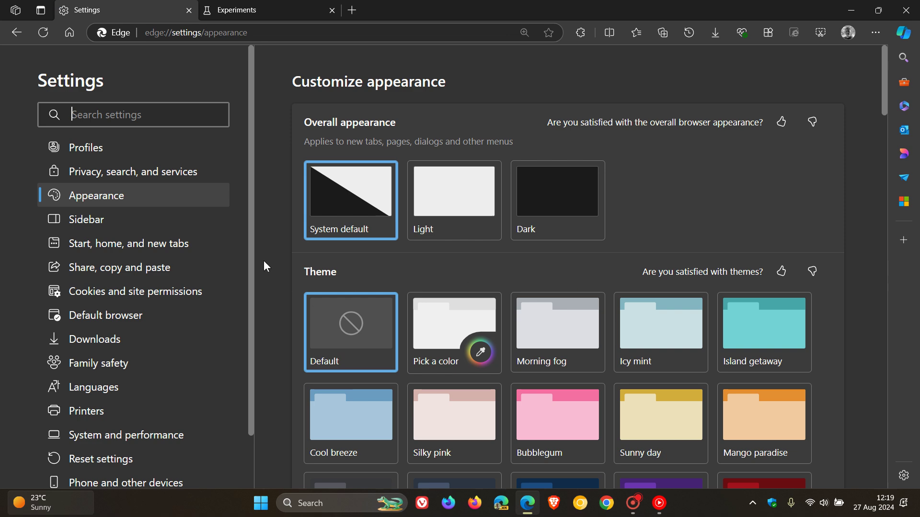
scroll(268, 261, down, 2)
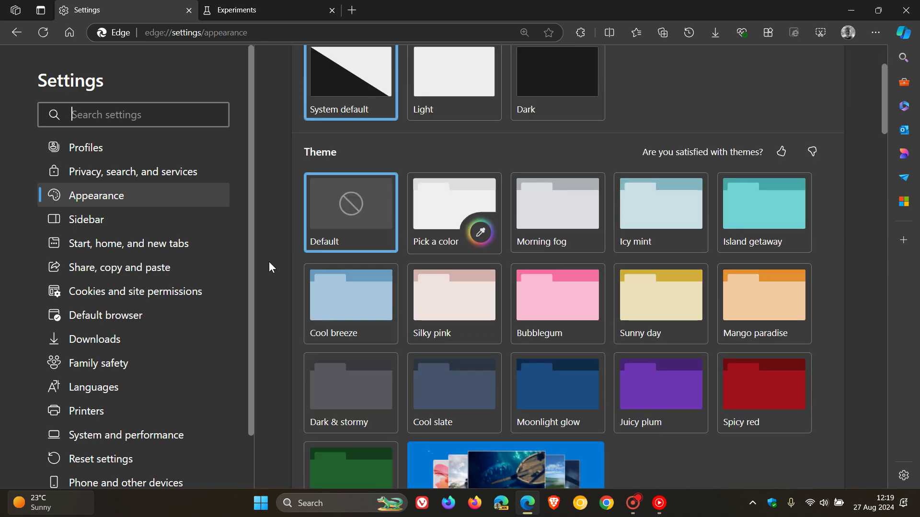
scroll(269, 262, down, 2)
scroll(269, 262, down, 2)
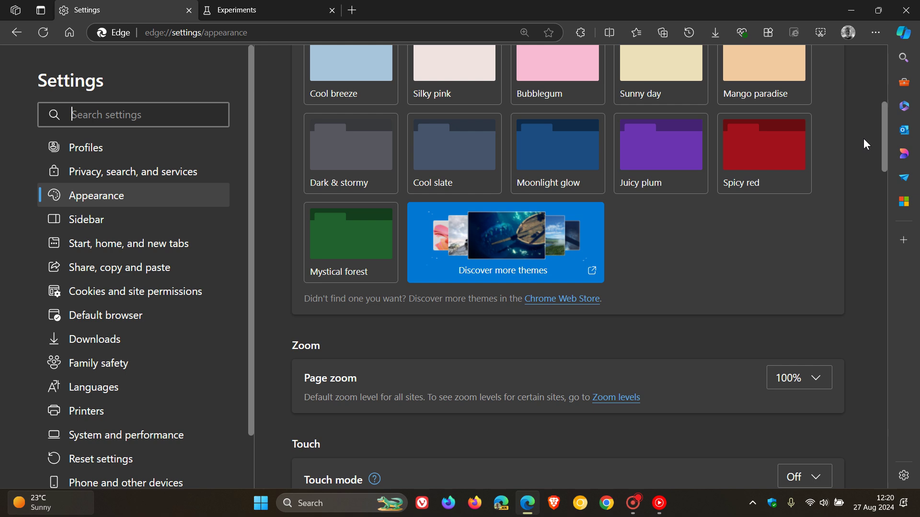
On the Experiments tab, reset 'Microsoft Edge rounded corners' to Default and restart Edge.
click(280, 8)
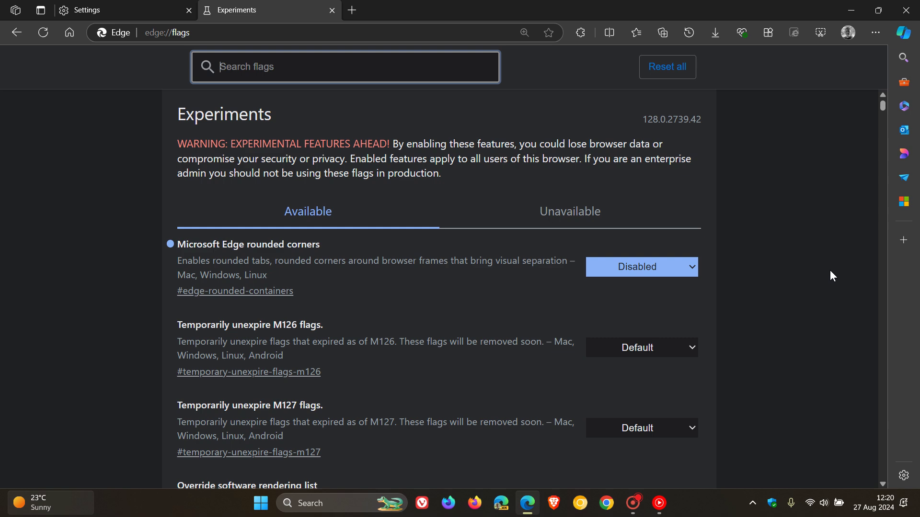
click(630, 269)
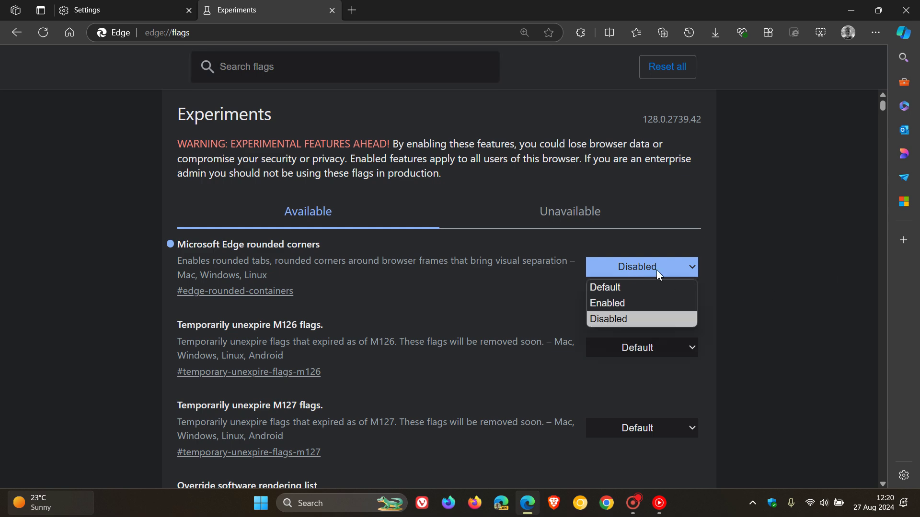
click(624, 285)
click(810, 456)
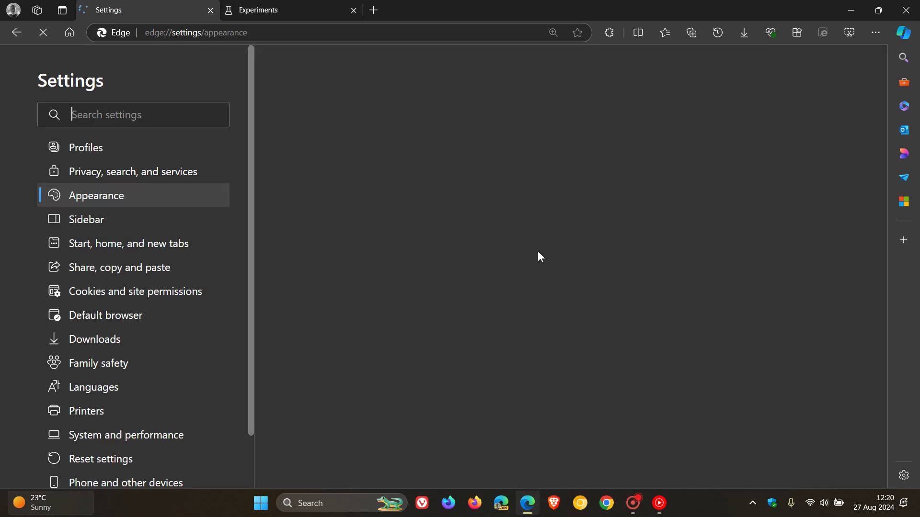
scroll(283, 270, down, 7)
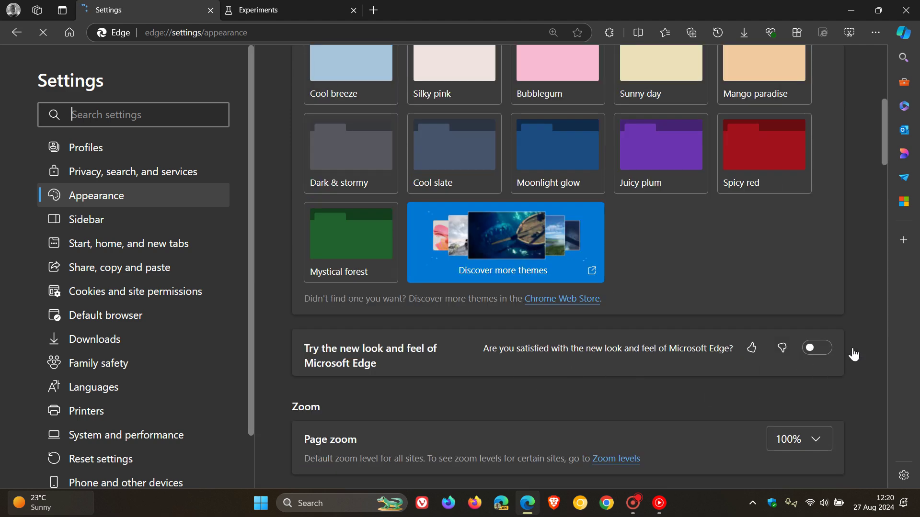
Switch 'Try the new look and feel' back On and return to the Microsoft Start page.
click(826, 354)
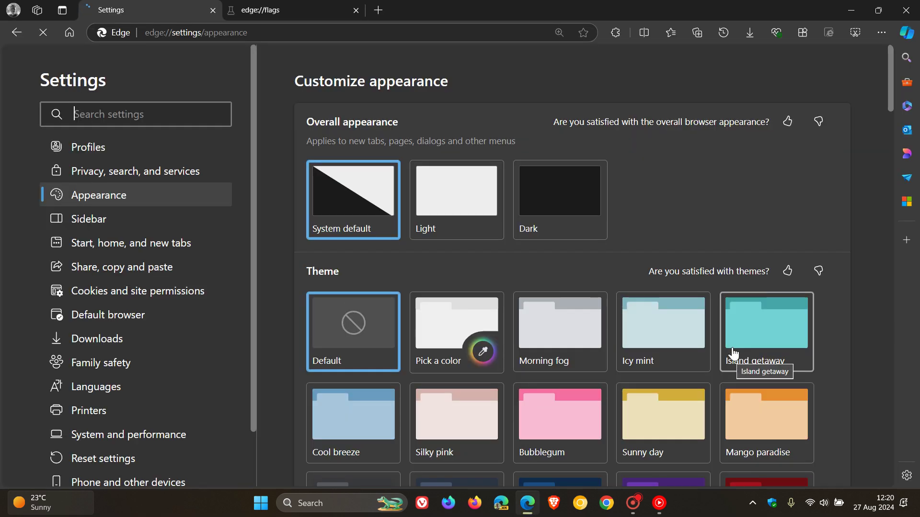
click(70, 31)
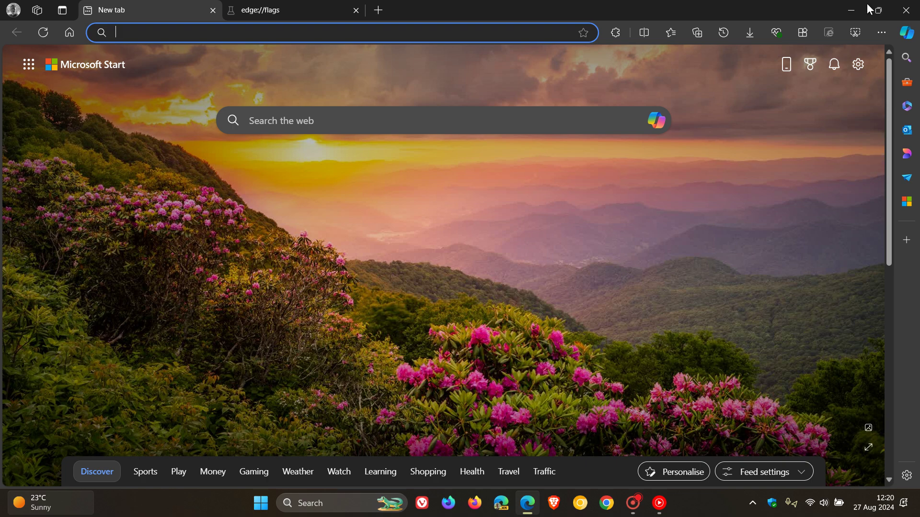